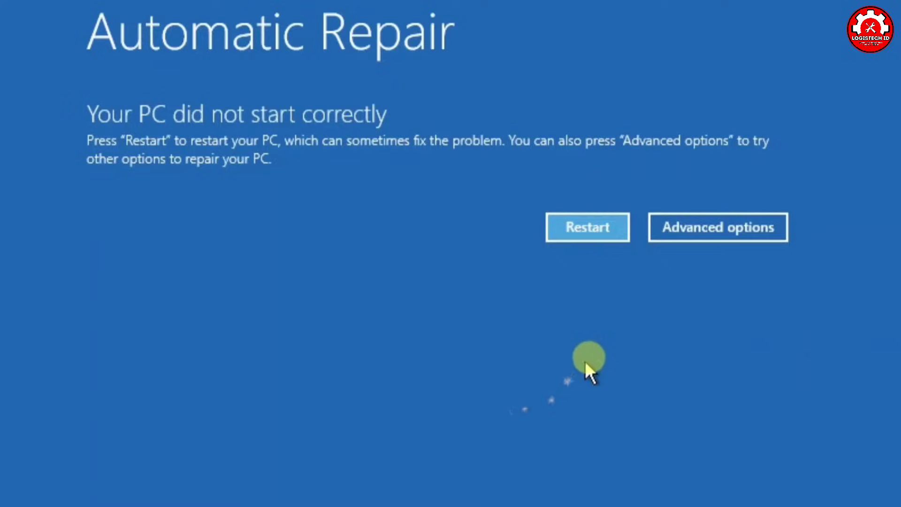
Restart the PC from the advanced troubleshooting Start-up Settings and boot Windows with Enable Safe Mode.
click(684, 230)
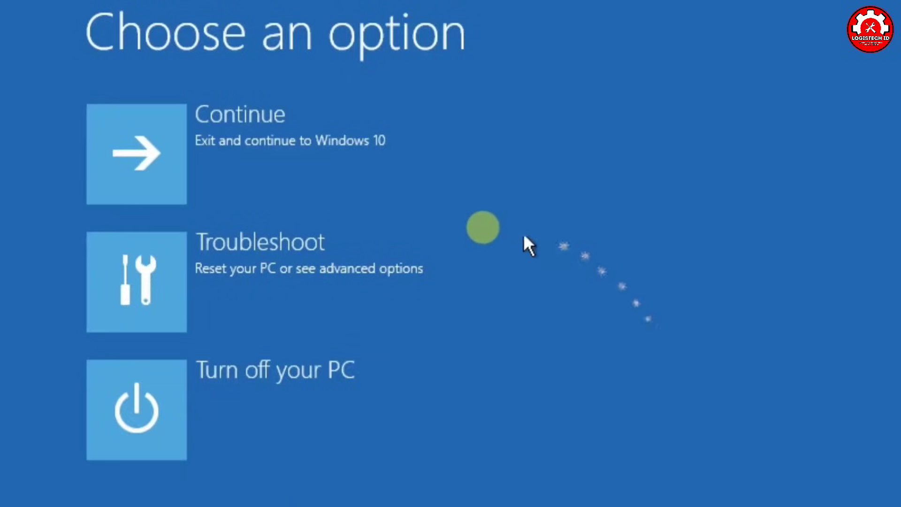
click(361, 308)
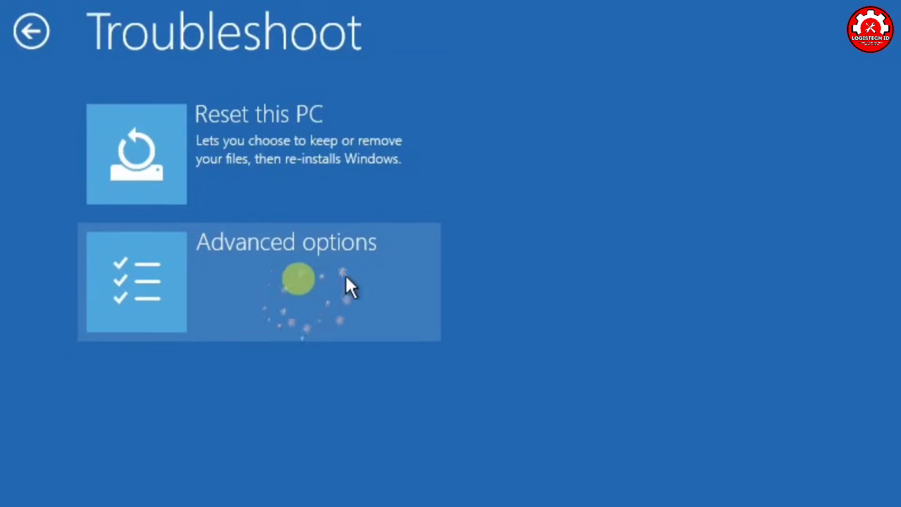
click(322, 288)
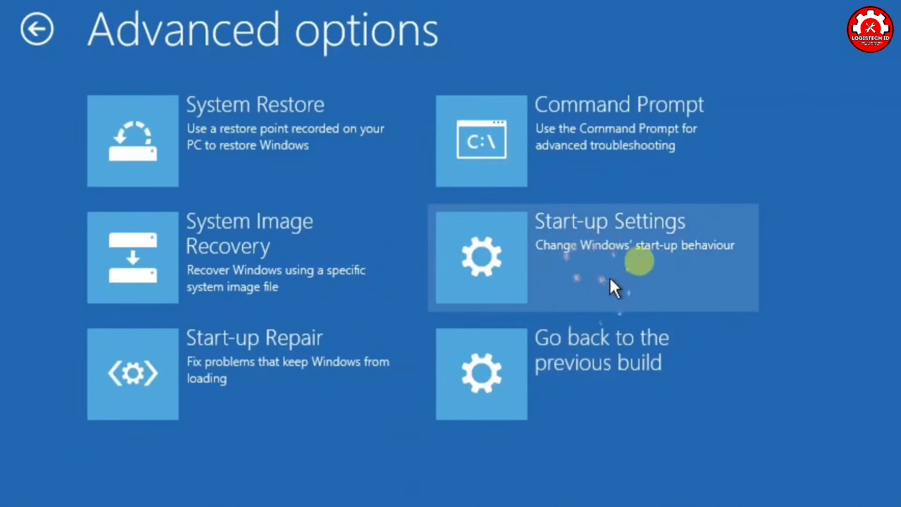
click(619, 263)
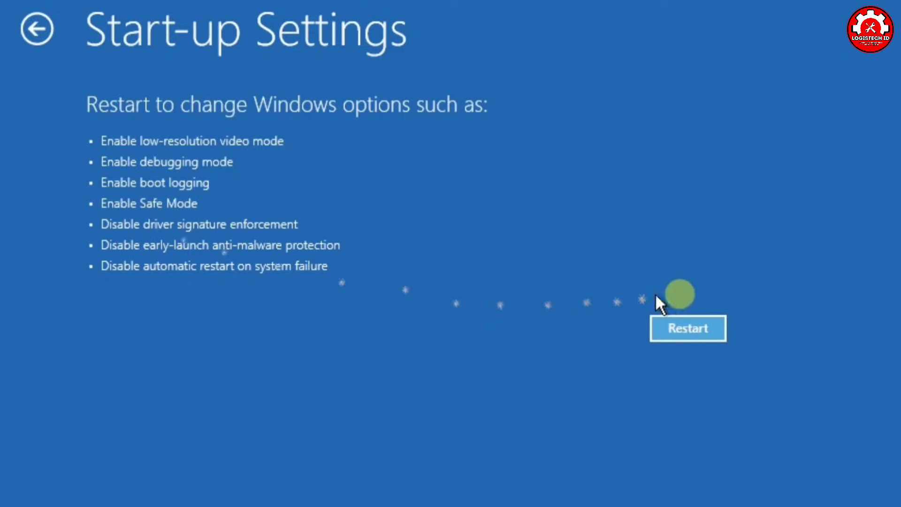
click(692, 323)
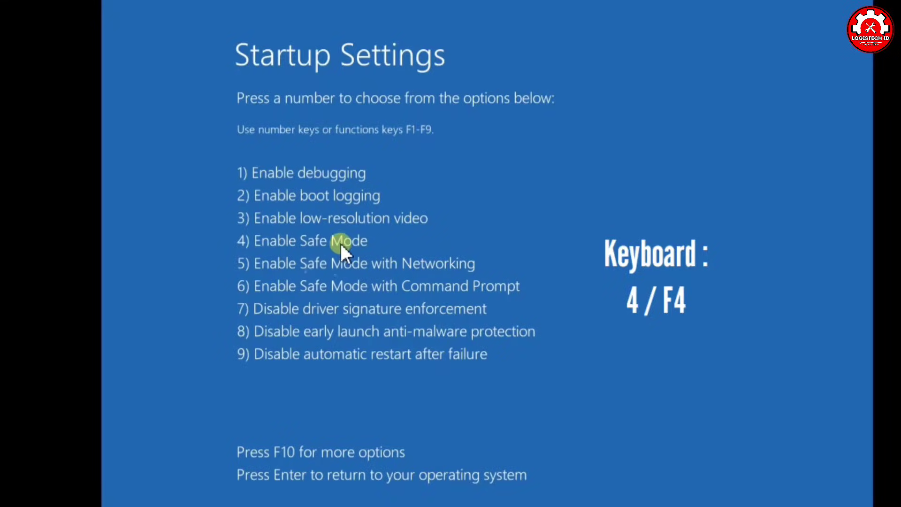
key(4)
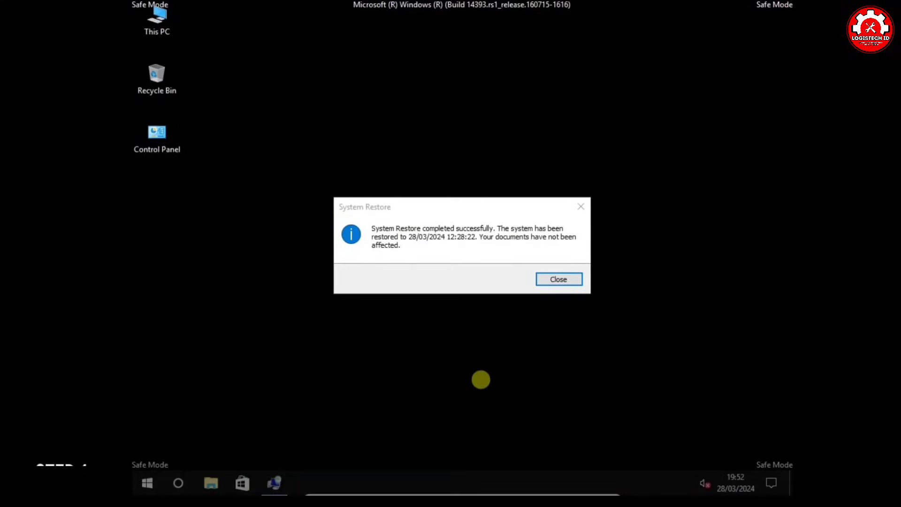
Dismiss the System Restore message and the Get Started app error on the Safe Mode desktop.
click(559, 279)
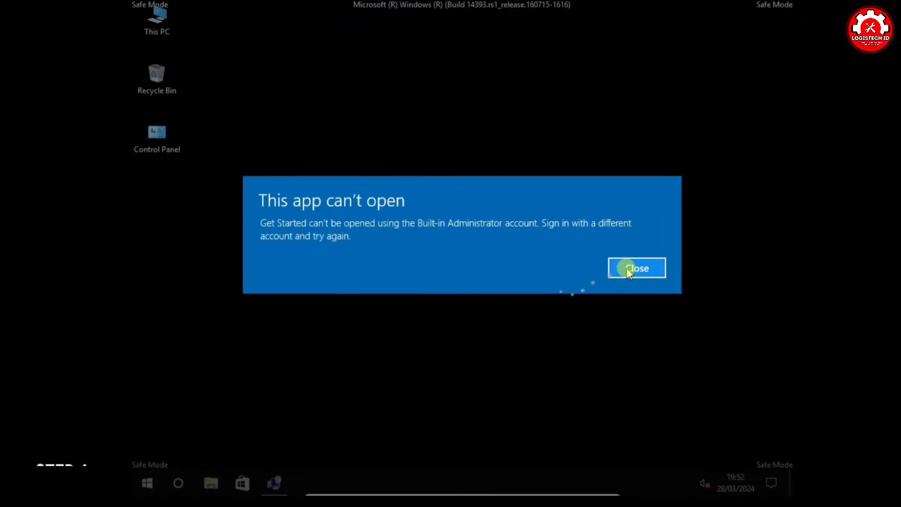
click(631, 268)
click(559, 279)
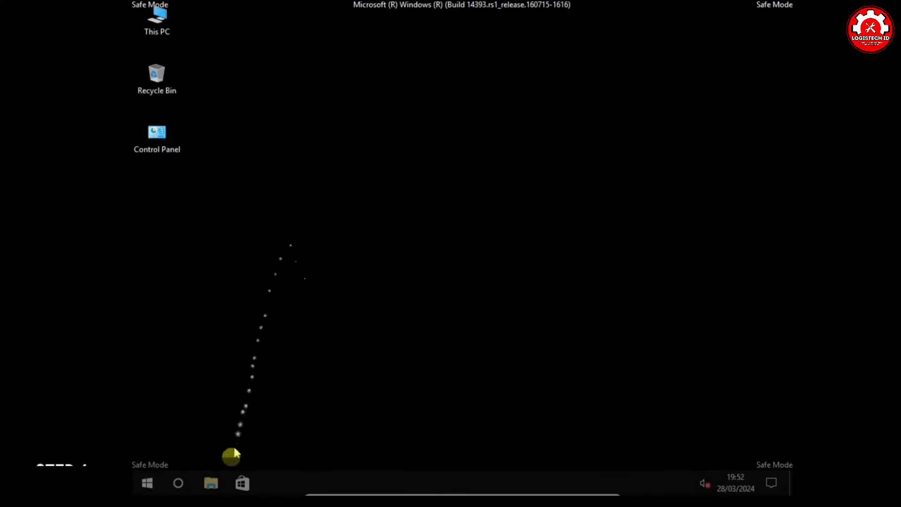
Open Computer Management for This PC from File Explorer and show Device Manager.
click(209, 484)
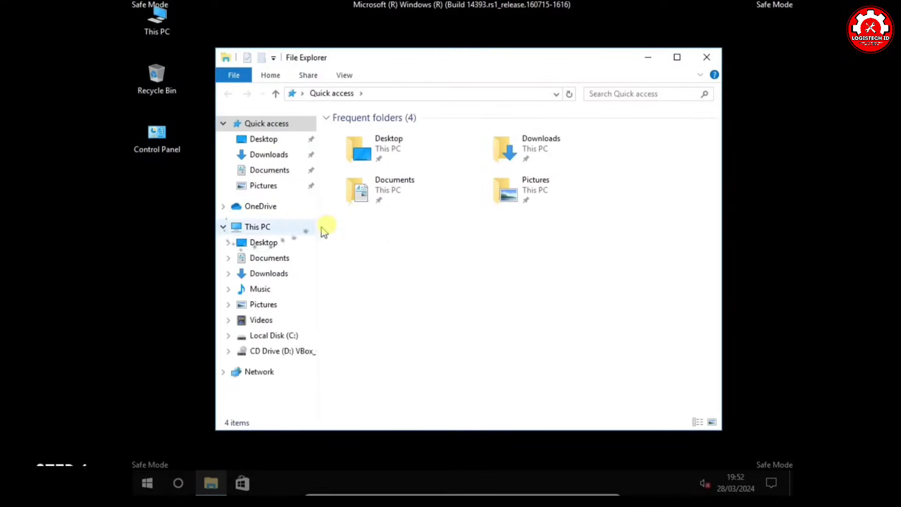
right_click(266, 227)
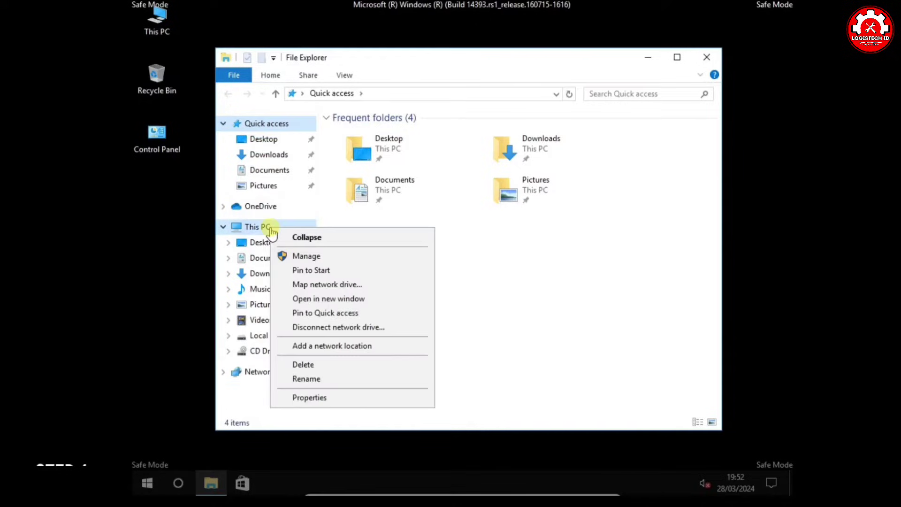
click(320, 259)
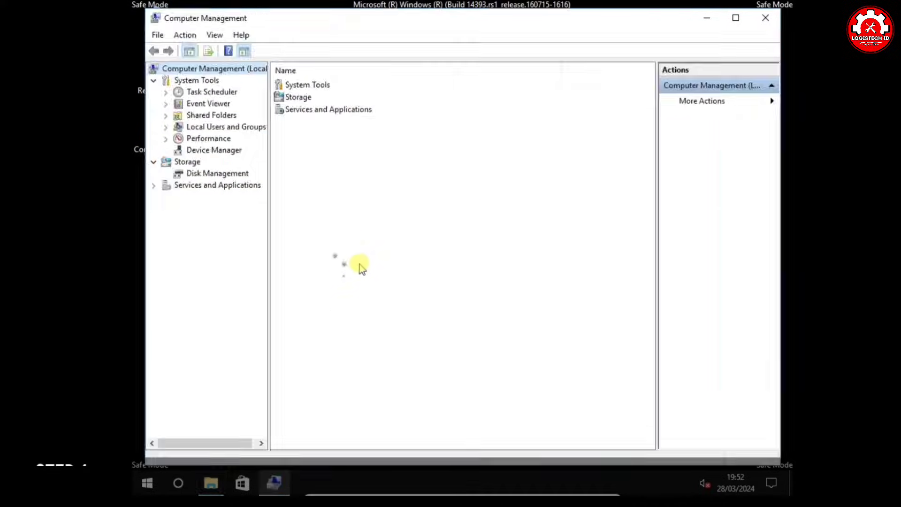
click(217, 150)
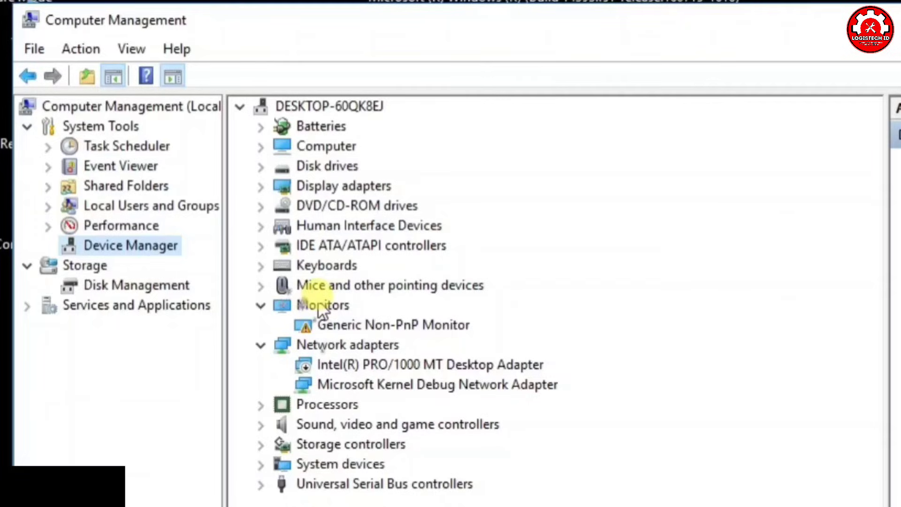
Uninstall the Generic Non-PnP Monitor device and confirm its removal.
click(329, 326)
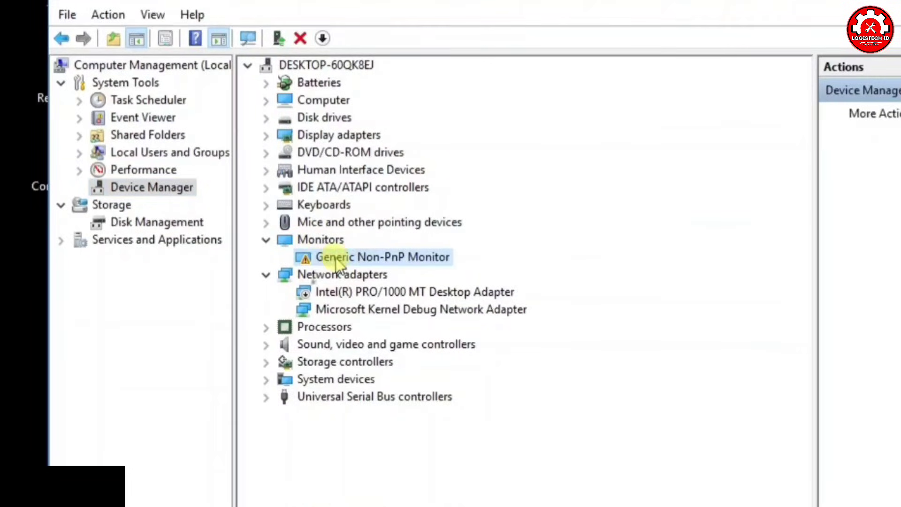
right_click(336, 261)
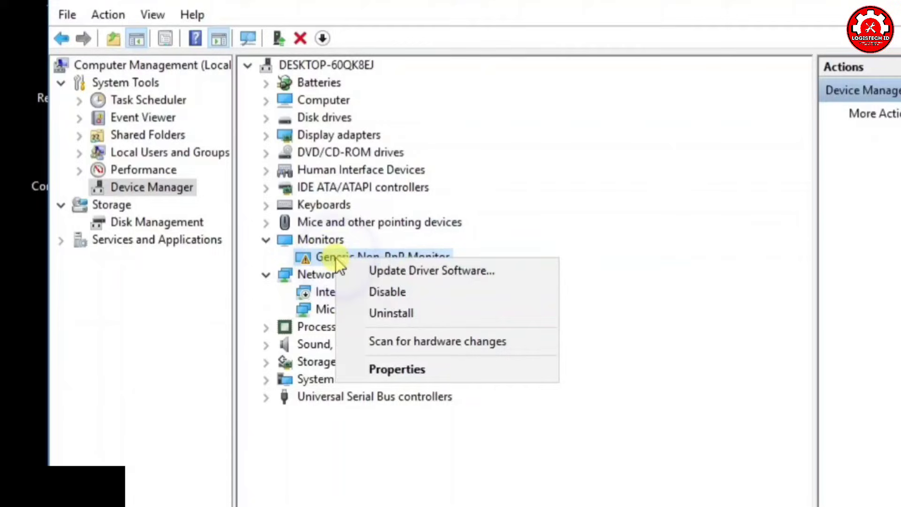
click(389, 312)
click(555, 399)
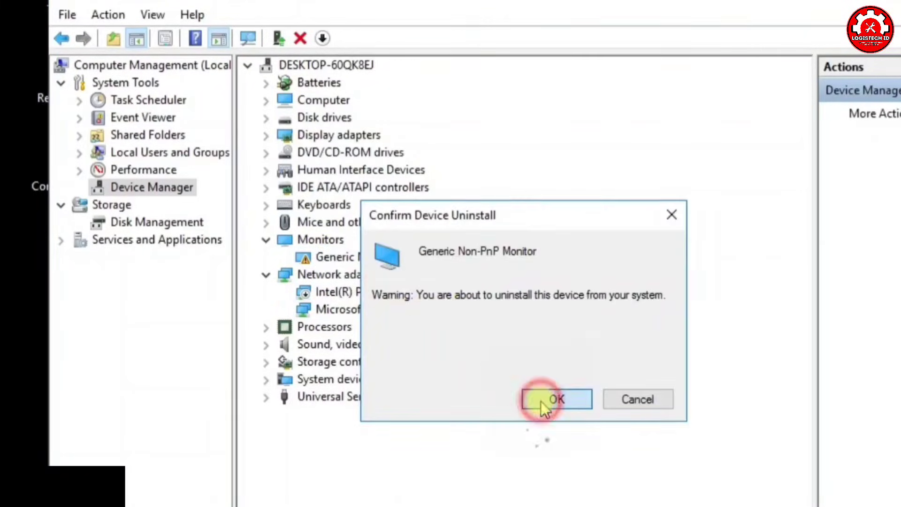
Uninstall the Intel(R) PRO/1000 MT Desktop Adapter, and close Computer Management and File Explorer.
click(358, 256)
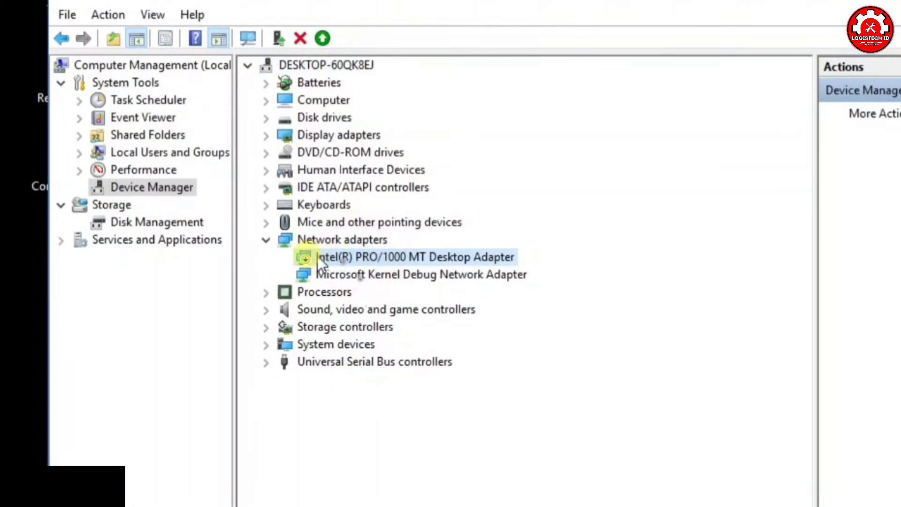
right_click(359, 265)
click(408, 312)
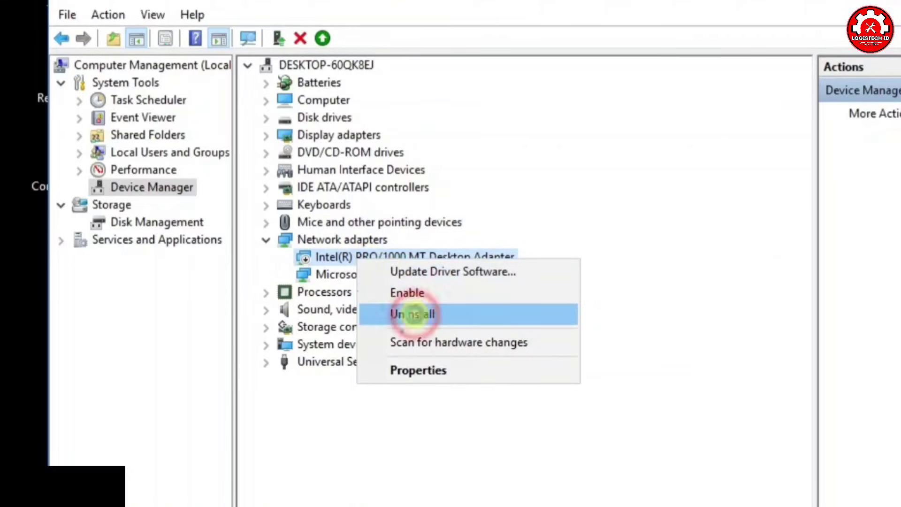
click(561, 405)
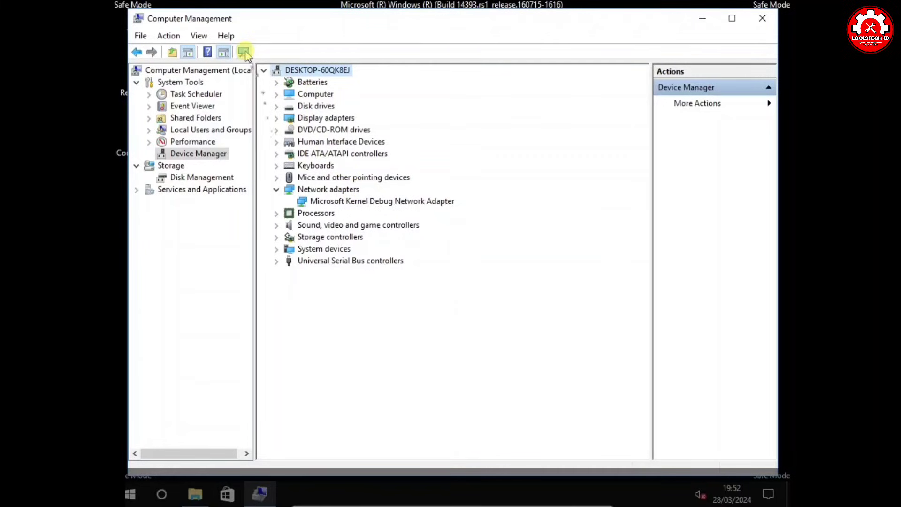
click(764, 18)
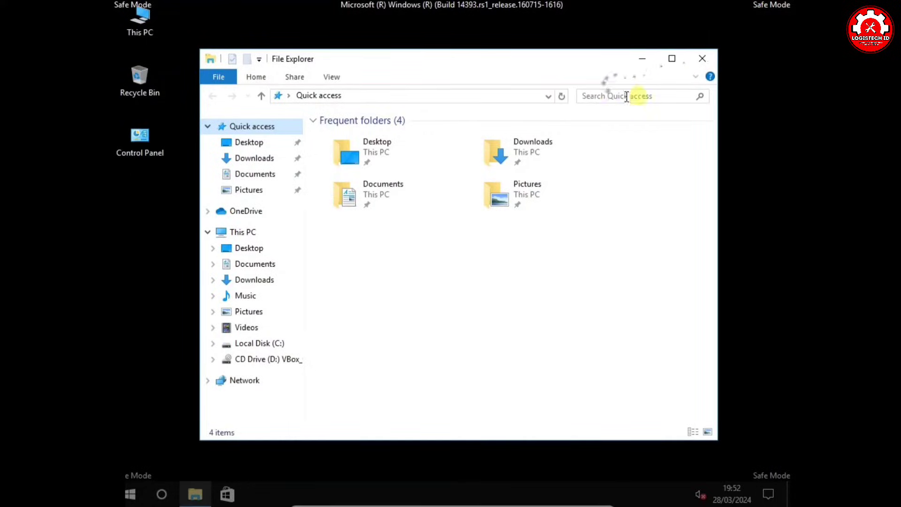
click(709, 60)
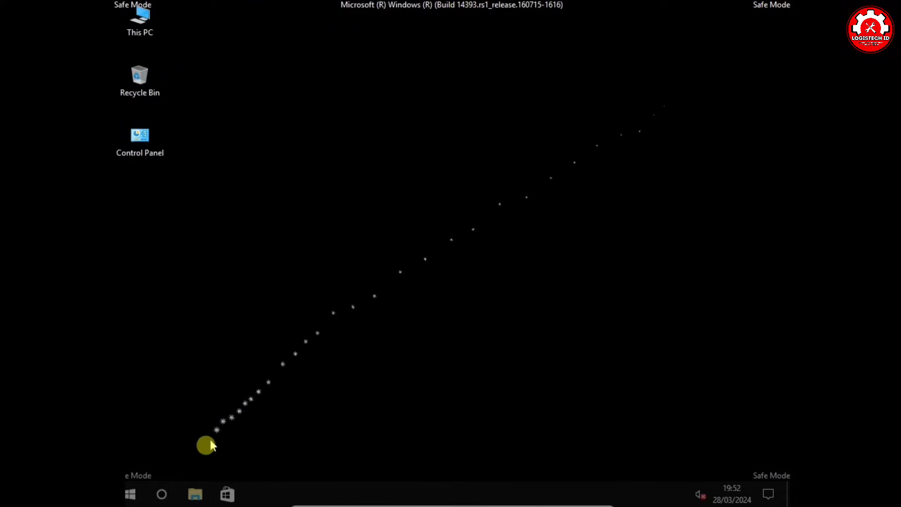
Try to find the System Configuration tool by searching Windows for "msconfig".
click(160, 498)
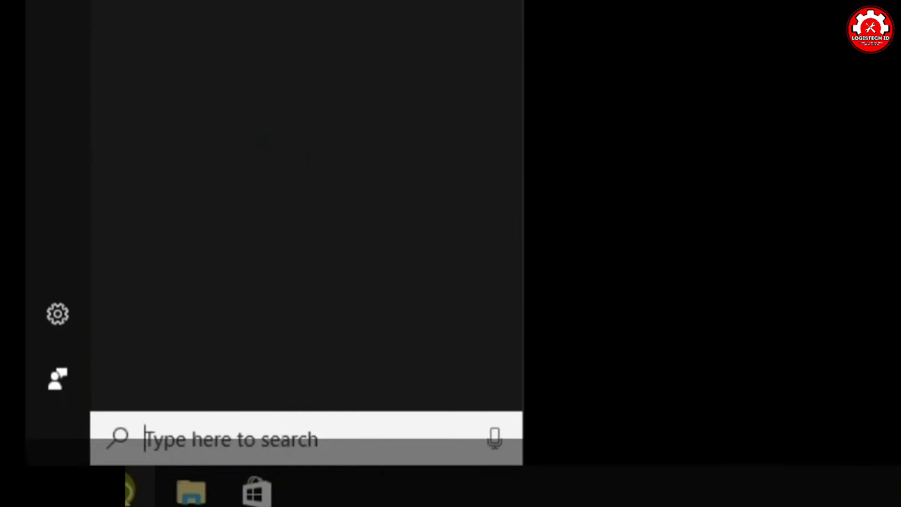
text(ms)
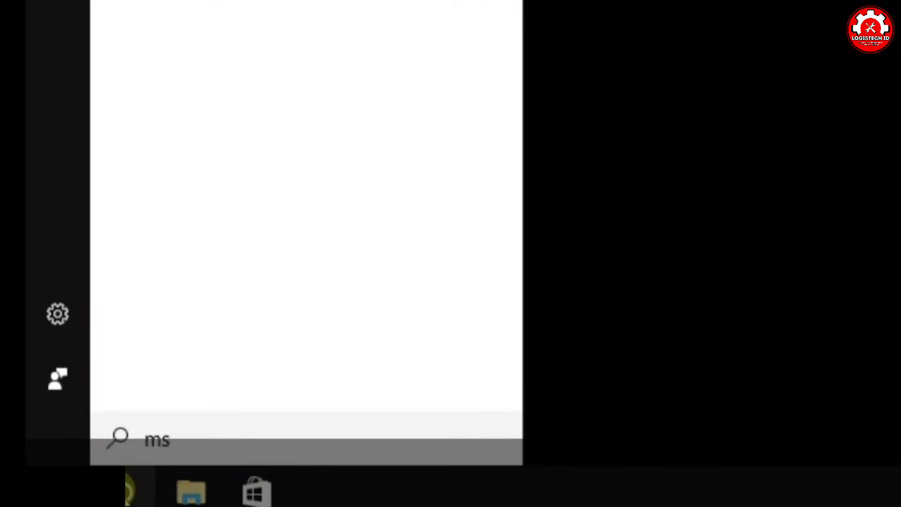
text(config)
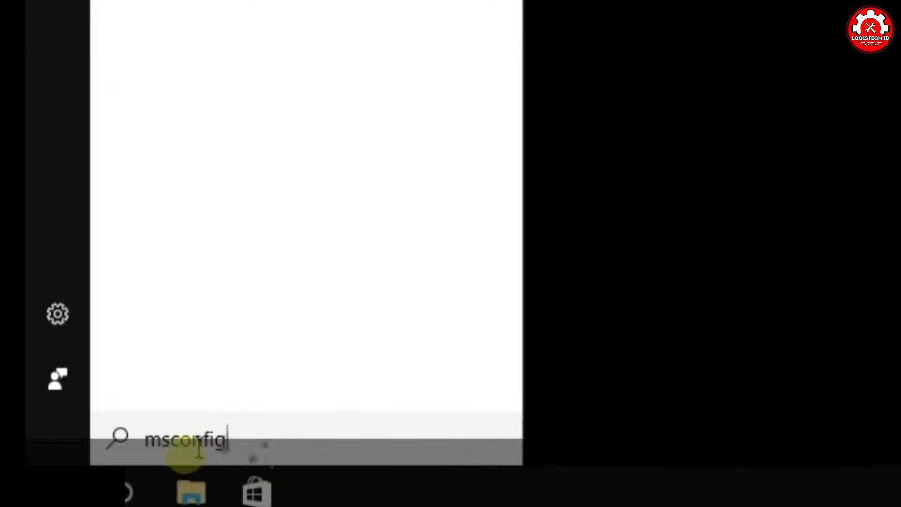
Replace the Windows search text with "system configuration" to try finding the tool, and close the search.
key(BackSpace)
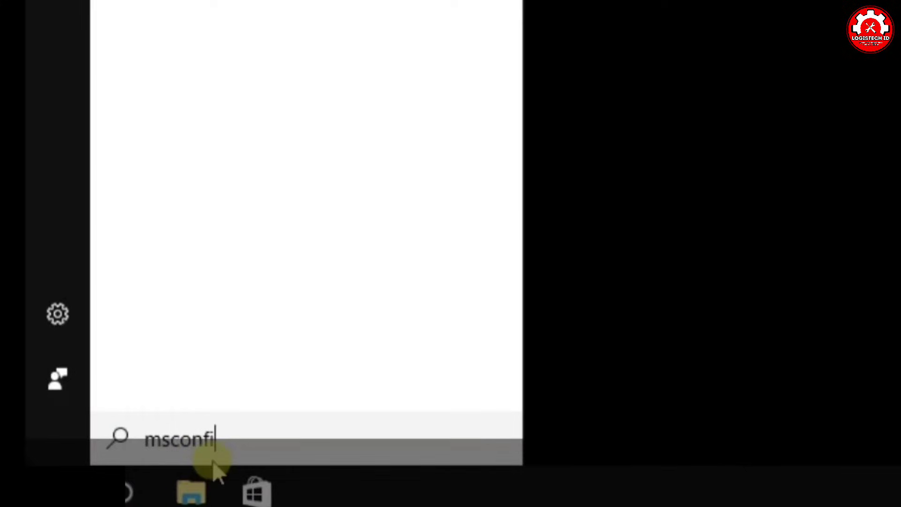
key(BackSpace)
key(BackSpace)
key(BackSpace)
key(BackSpace)
key(BackSpace)
key(BackSpace)
key(BackSpace)
text(system)
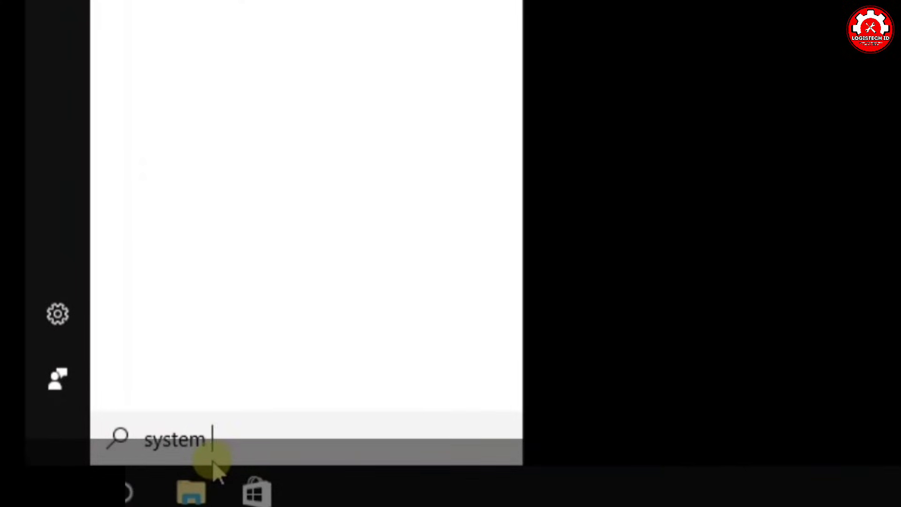
text( config)
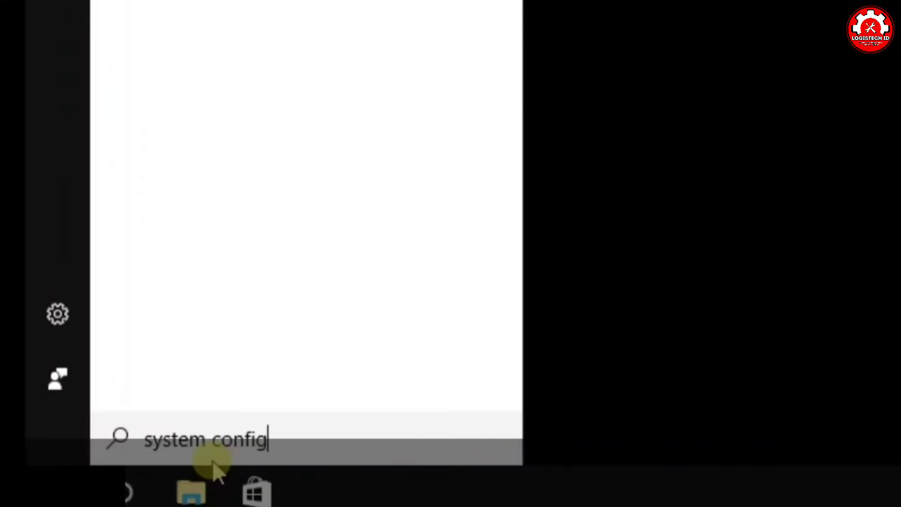
text(urati)
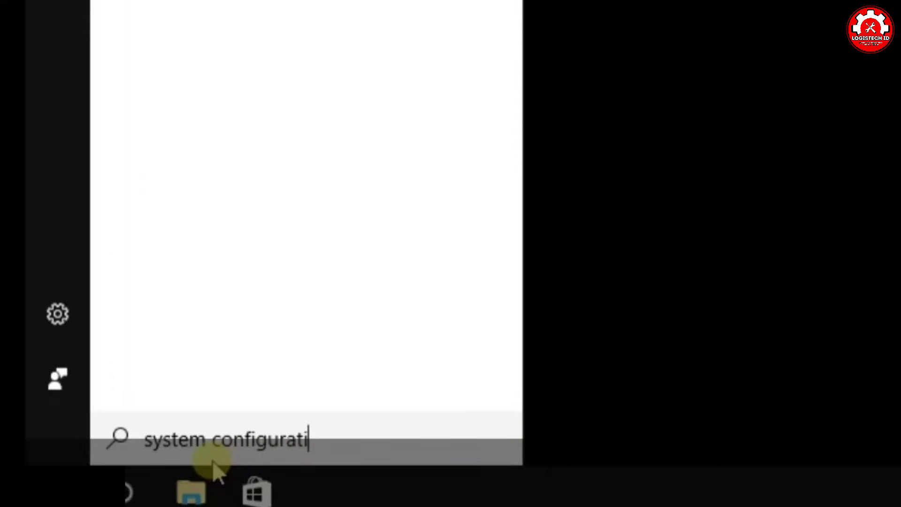
text(on)
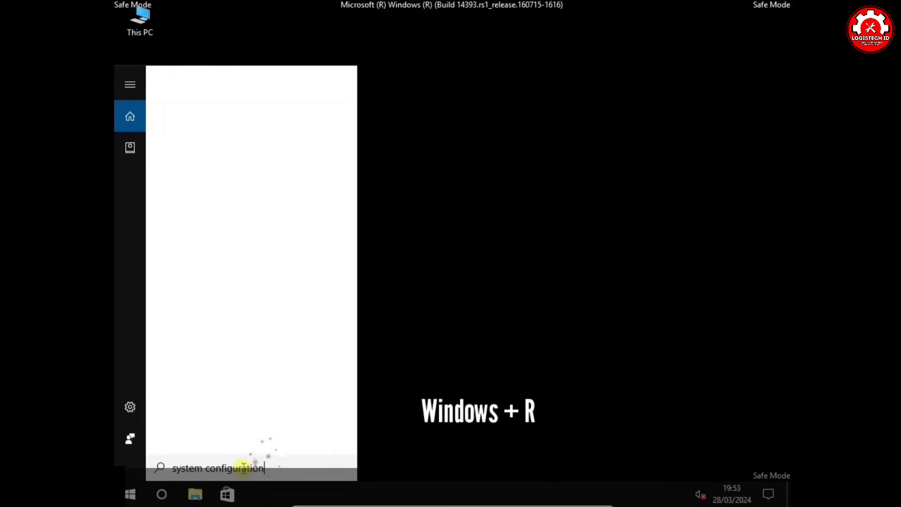
click(401, 413)
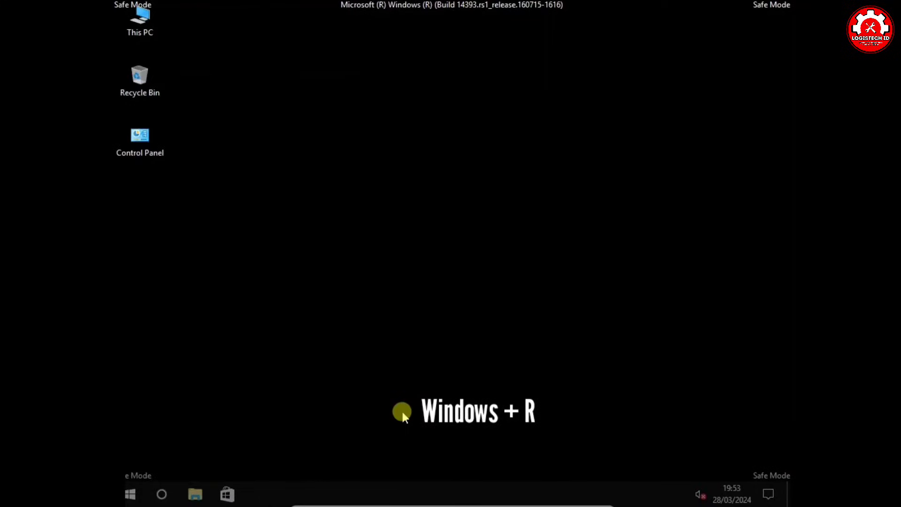
Launch System Configuration by running the command "msconfig" from the Run dialog.
key(super+r)
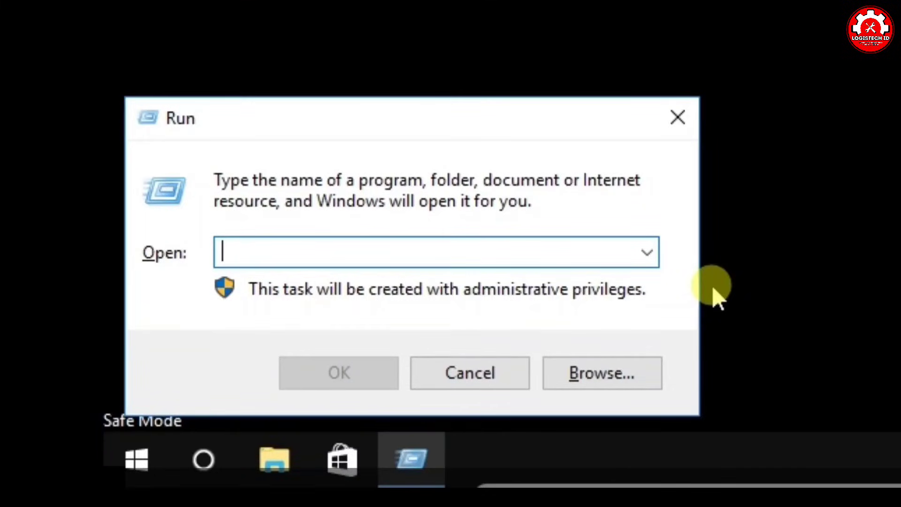
text(ms)
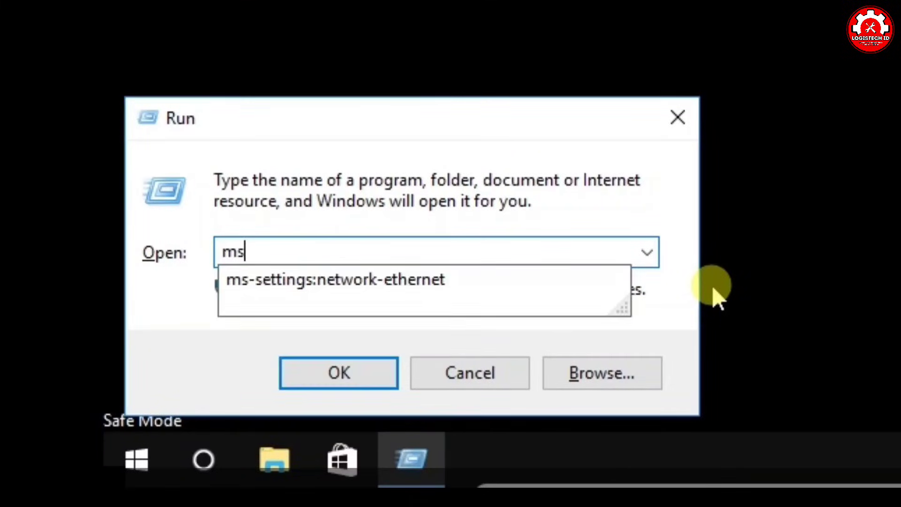
text(config)
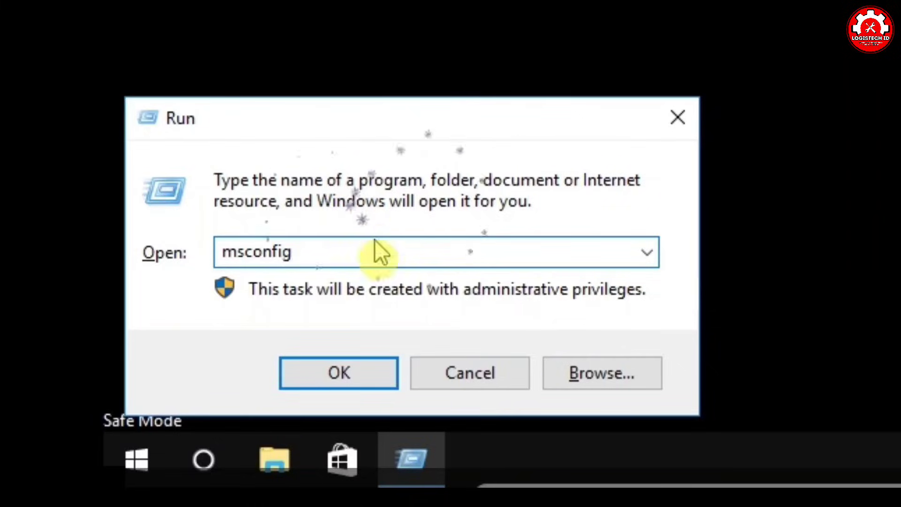
click(360, 373)
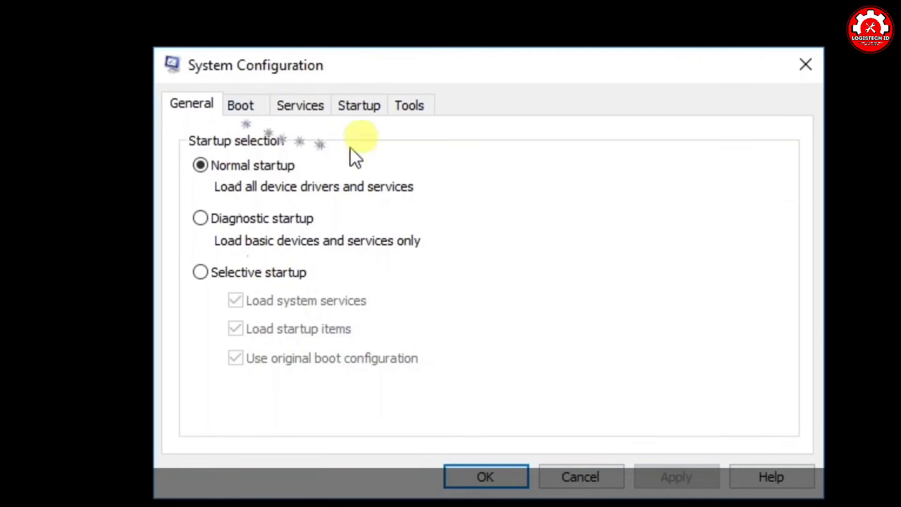
Hide all Microsoft services in System Configuration's list of services.
click(300, 105)
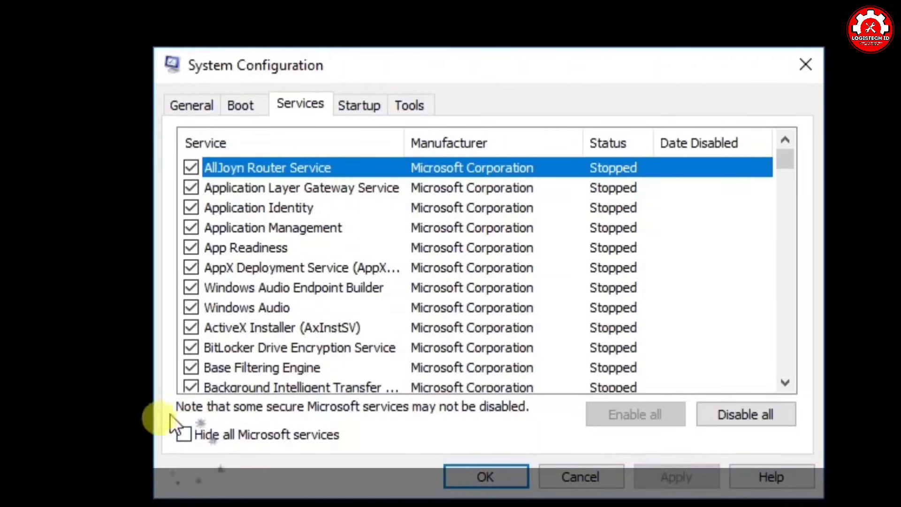
click(188, 439)
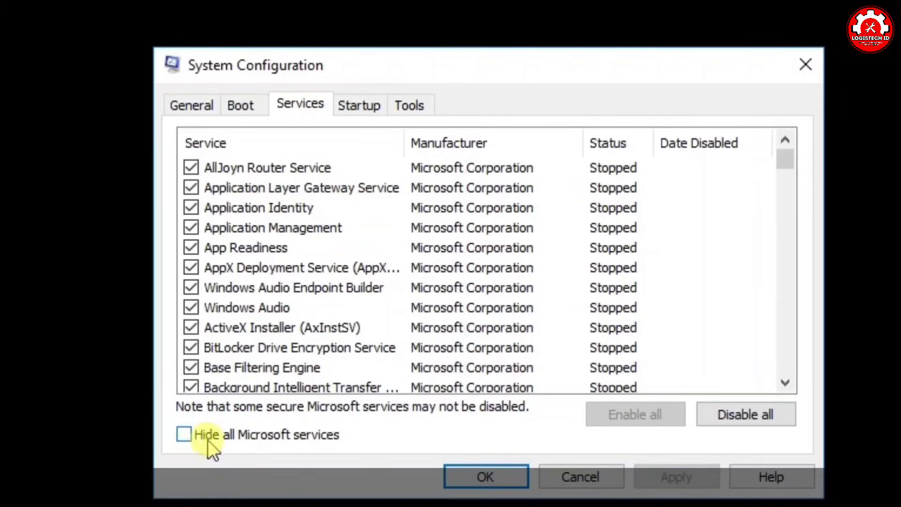
click(188, 435)
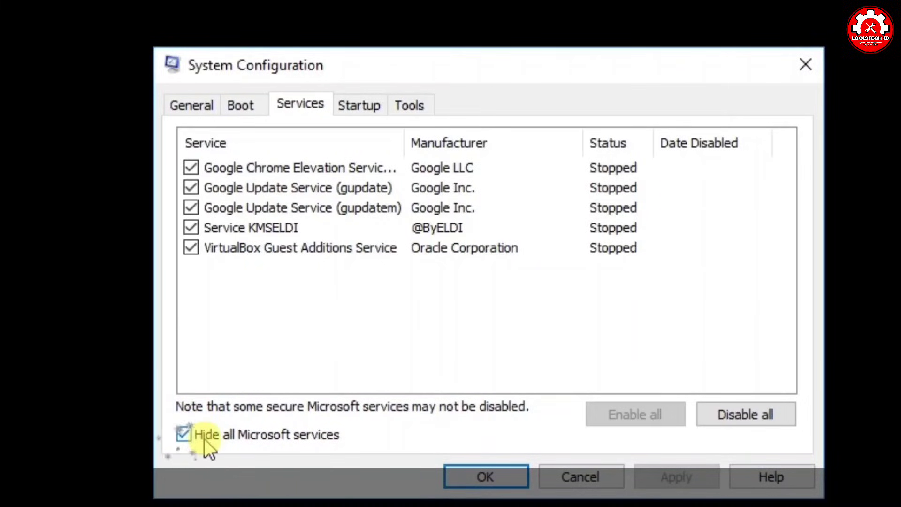
Disable all the remaining non-Microsoft services, apply the change, and restart the computer.
click(756, 413)
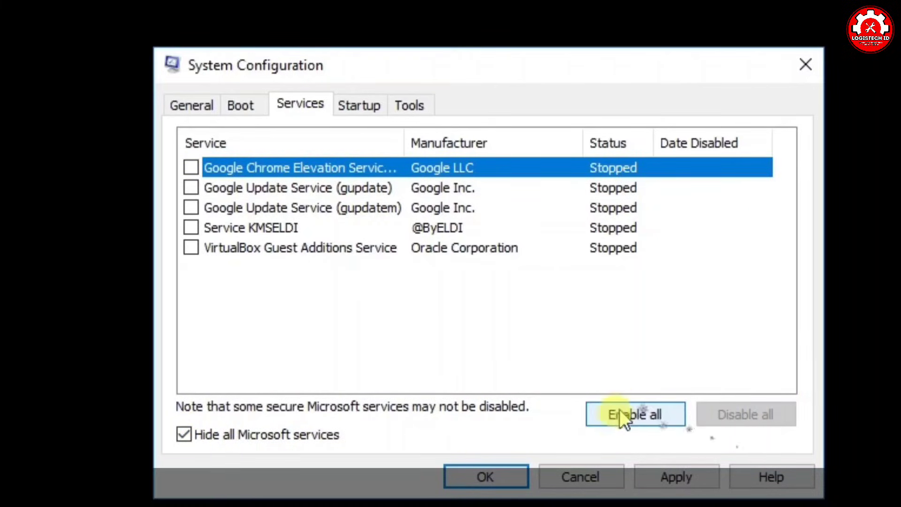
click(679, 477)
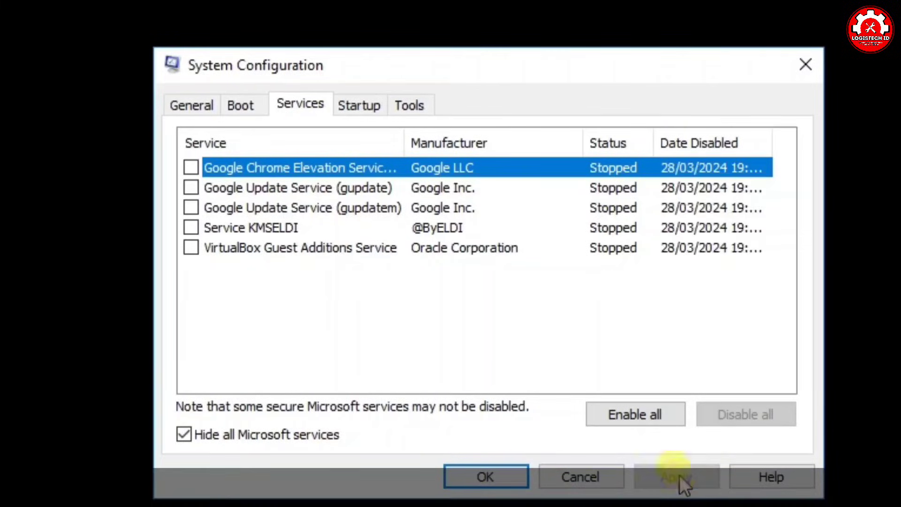
click(486, 478)
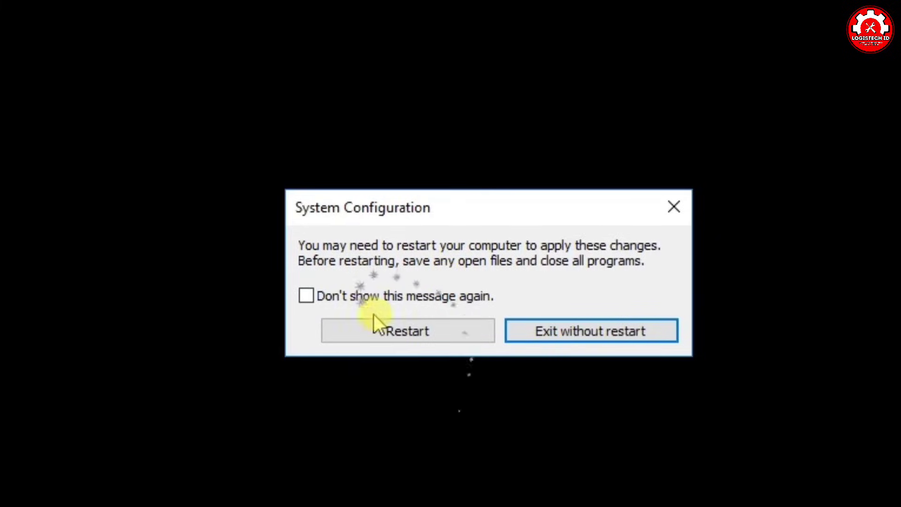
click(421, 331)
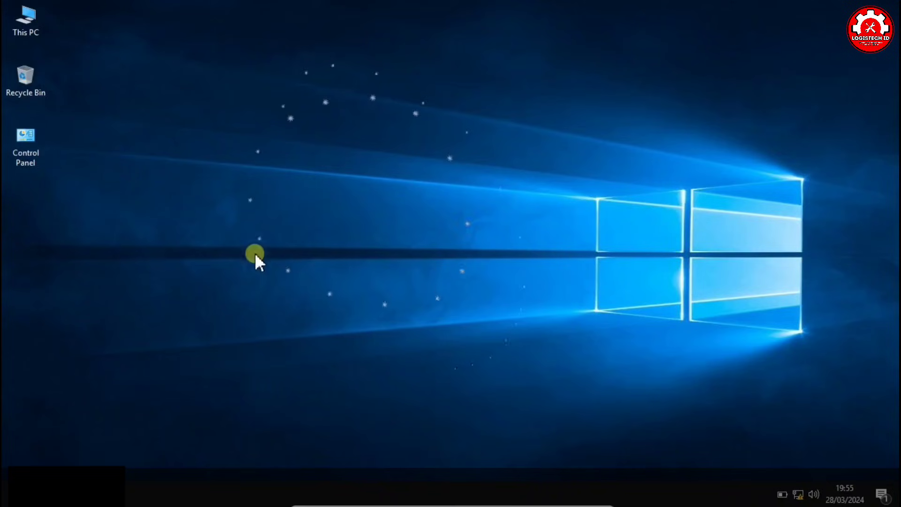
right_click(354, 169)
click(385, 209)
right_click(373, 199)
click(425, 238)
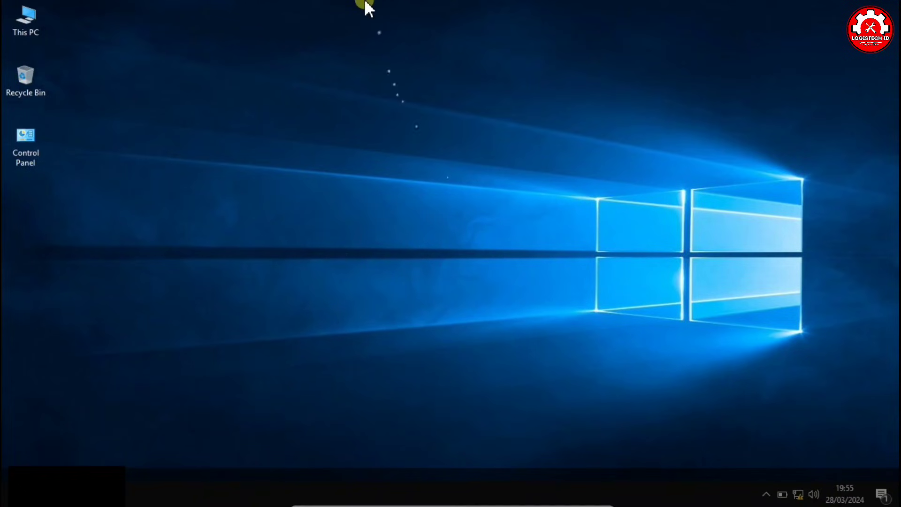
mouse_move(366, 3)
right_click(435, 183)
click(465, 221)
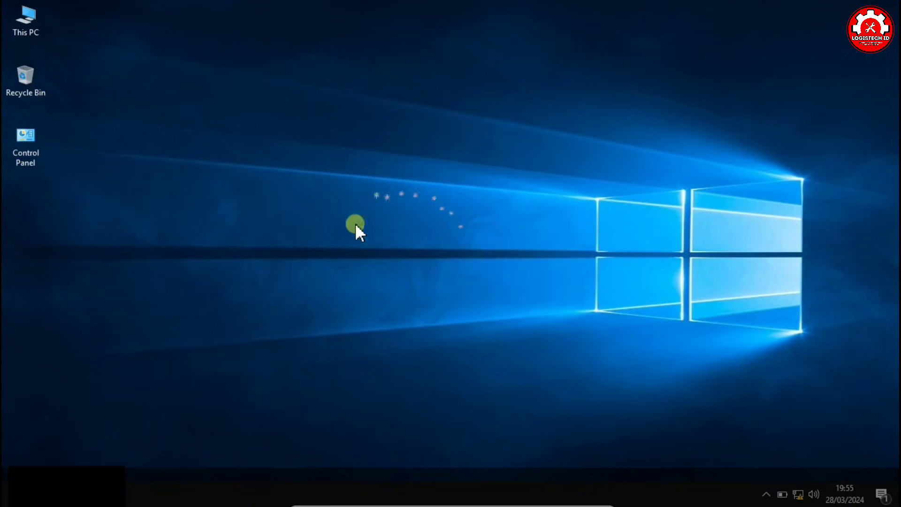